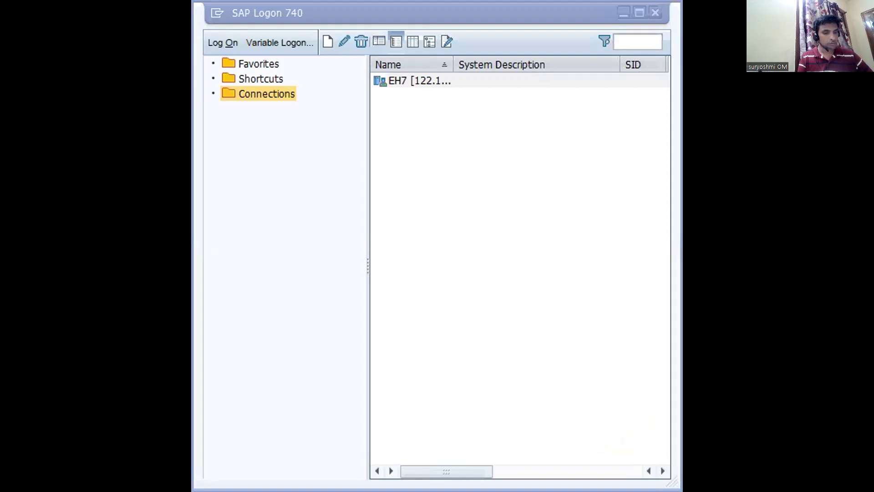
Log on to client 800 with the saved user and password, continuing despite the existing session.
{"action": "key", "text": "Down"}
{"action": "key", "text": "Return"}
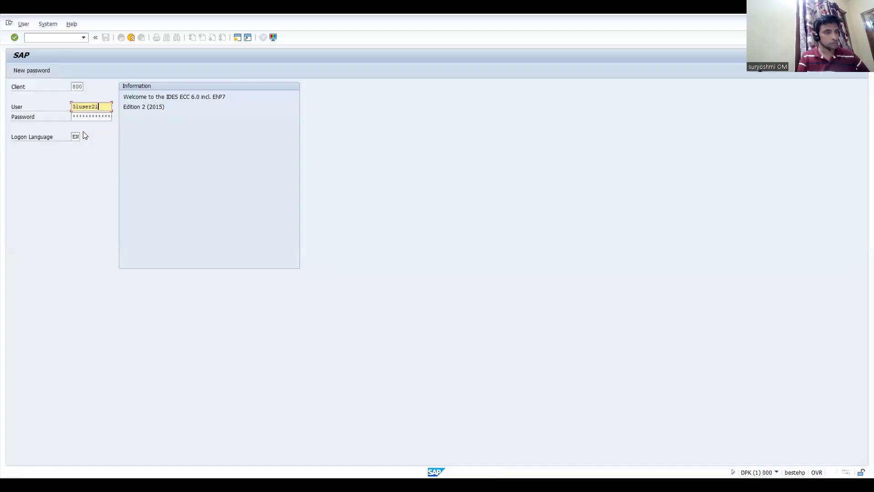
{"action": "key", "text": "Tab"}
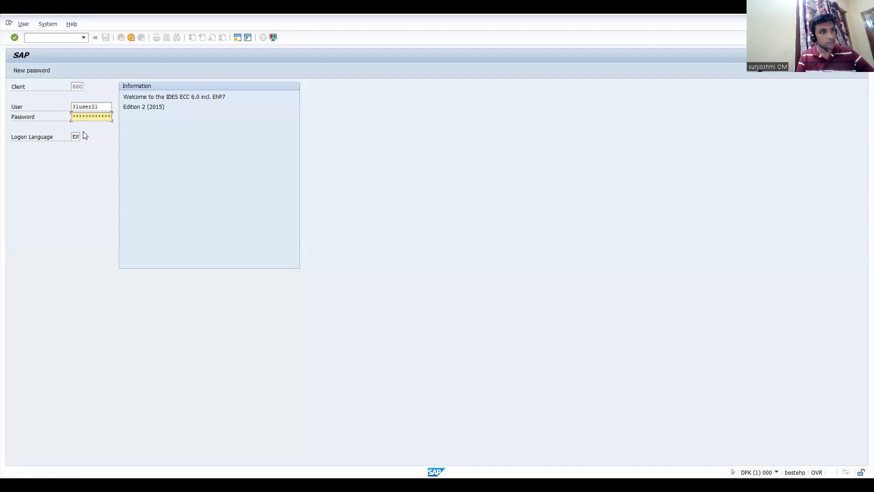
{"action": "key", "text": "Return"}
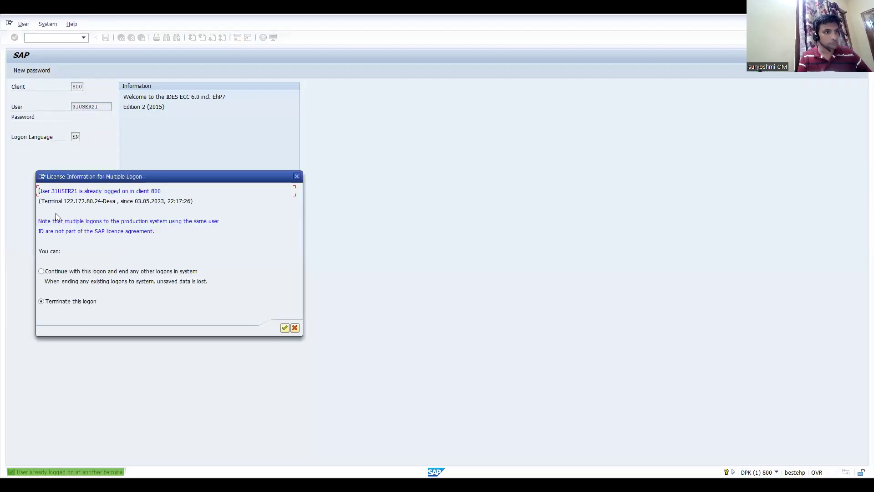
{"action": "left_click", "coordinate": [69, 272]}
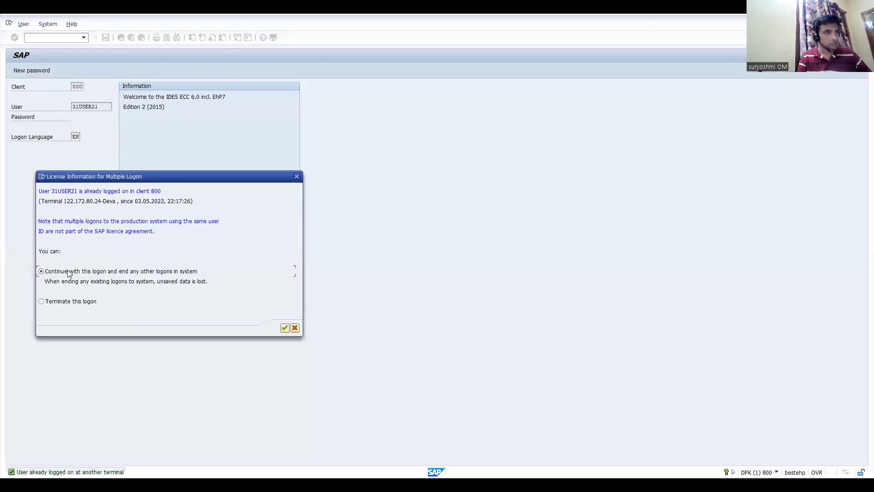
{"action": "key", "text": "Return"}
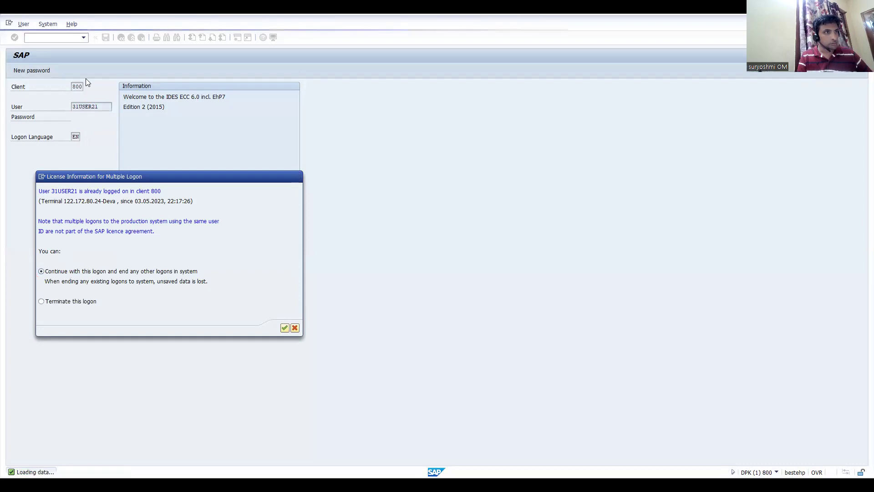
Run transaction /nSPRO and open the SAP Reference IMG tree.
{"action": "type", "text": "/n"}
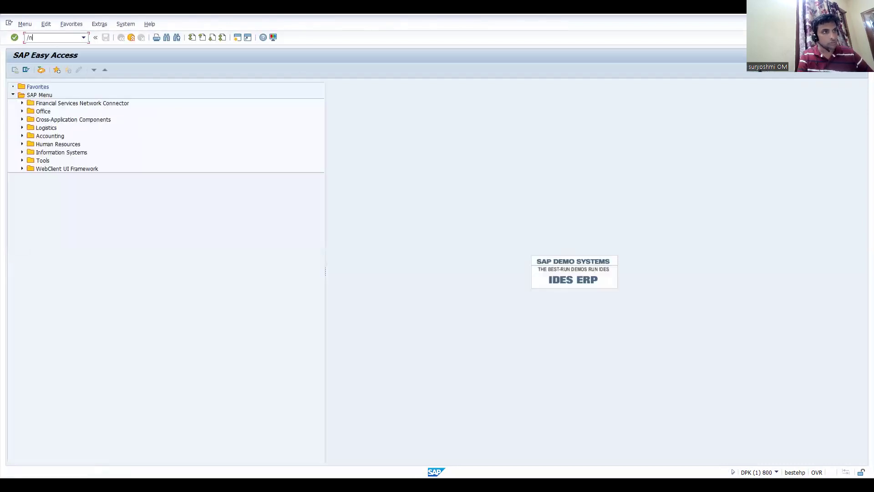
{"action": "type", "text": "spro"}
{"action": "key", "text": "Return"}
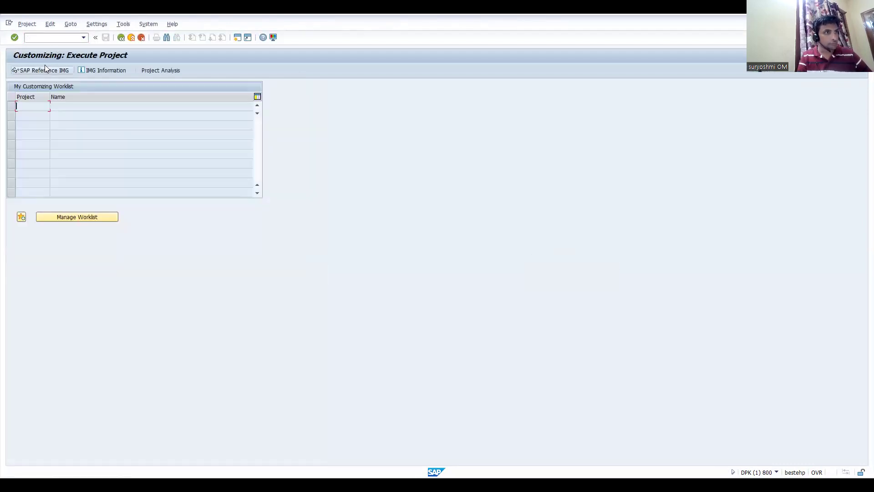
{"action": "left_click", "coordinate": [45, 63]}
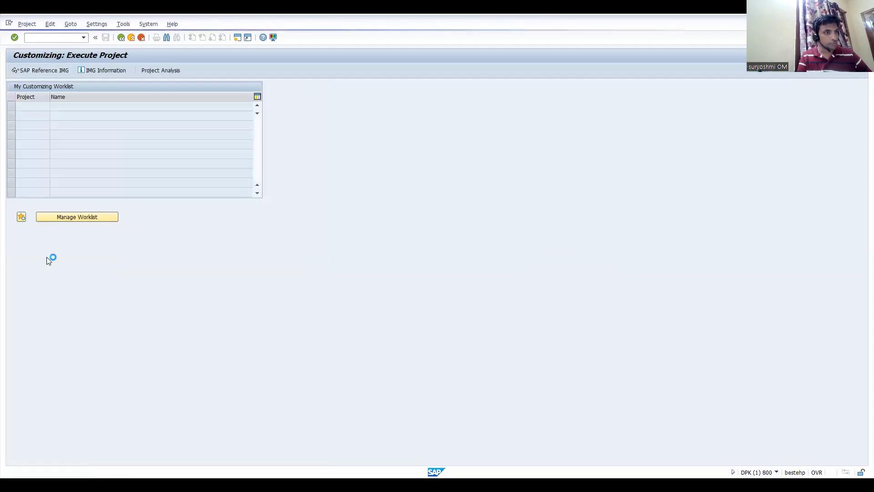
{"action": "left_click", "coordinate": [71, 278]}
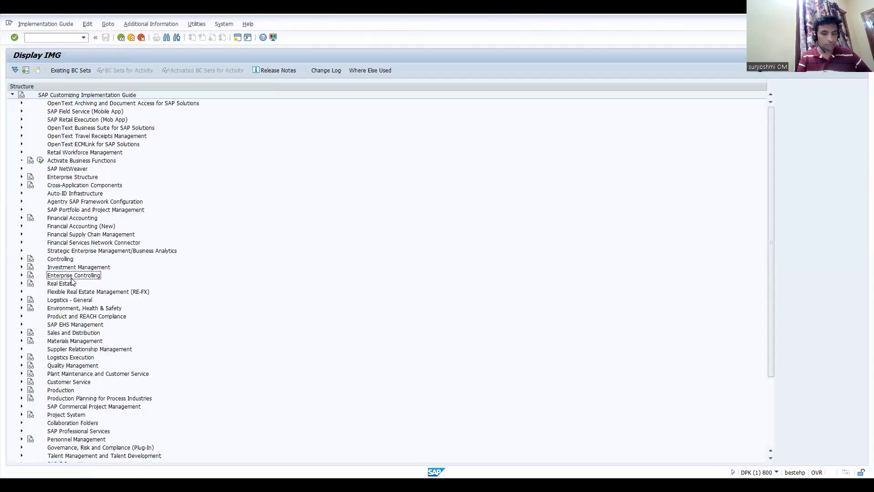
Expand Logistics Execution and its Transportation folder in the IMG tree.
{"action": "key", "text": "Down"}
{"action": "key", "text": "Down"}
{"action": "key", "text": "Down"}
{"action": "key", "text": "Down"}
{"action": "key", "text": "Down"}
{"action": "key", "text": "Down"}
{"action": "key", "text": "Down"}
{"action": "key", "text": "Down"}
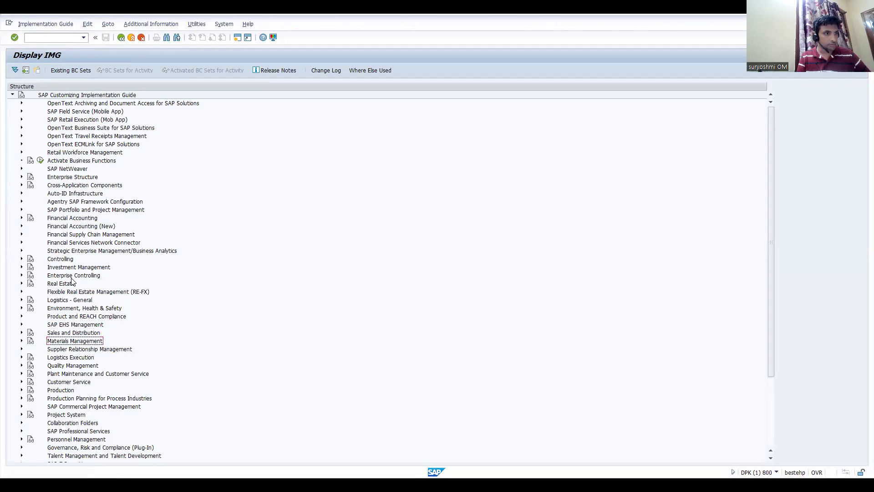
{"action": "key", "text": "Up"}
{"action": "key", "text": "Right"}
{"action": "key", "text": "Left"}
{"action": "key", "text": "Down"}
{"action": "key", "text": "Down"}
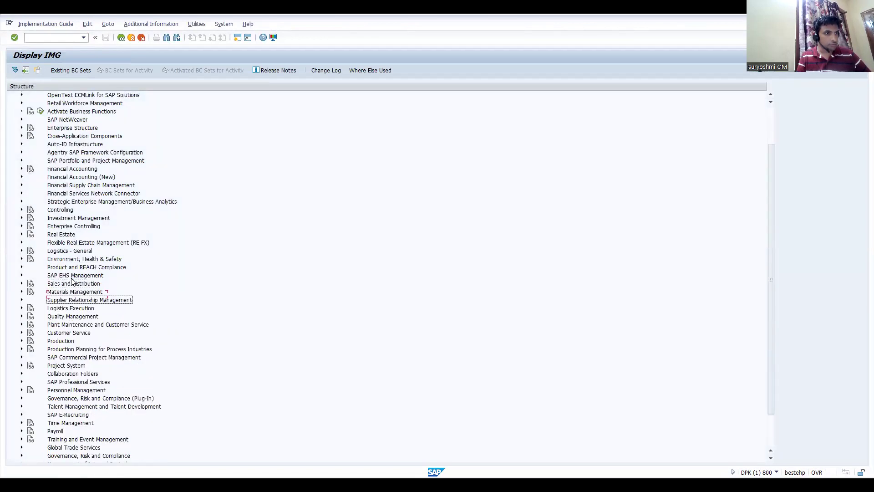
{"action": "key", "text": "Down"}
{"action": "key", "text": "Right"}
{"action": "key", "text": "Down"}
{"action": "key", "text": "Down"}
{"action": "key", "text": "Down"}
{"action": "key", "text": "Down"}
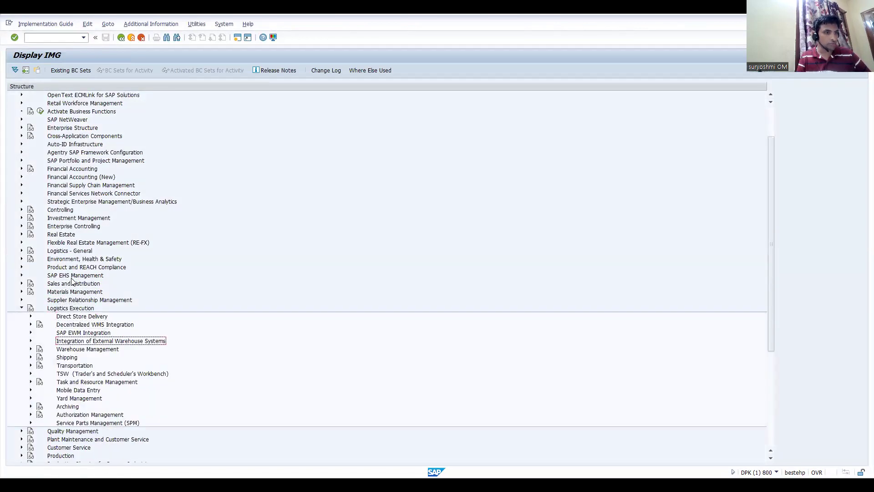
{"action": "key", "text": "Down"}
{"action": "key", "text": "Down"}
{"action": "key", "text": "Down"}
{"action": "key", "text": "Right"}
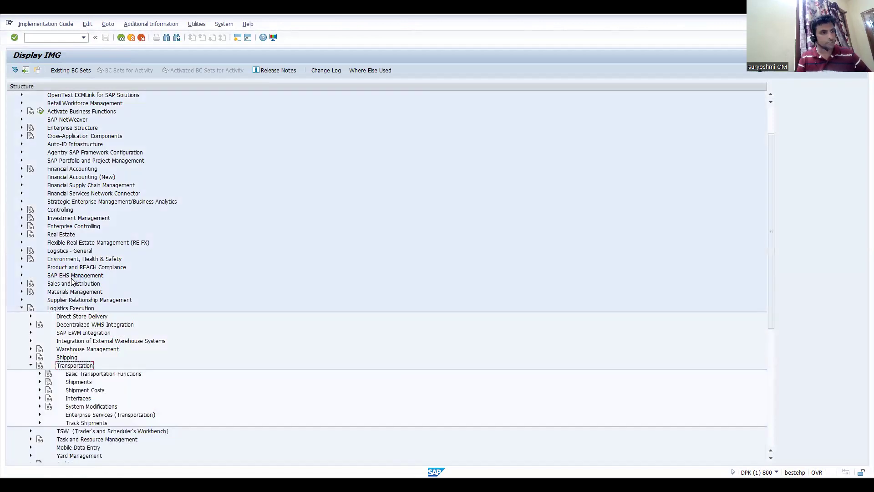
Drill into Basic Transportation Functions > Routes > Route Determination and execute Define Transportation Zones.
{"action": "key", "text": "Down"}
{"action": "key", "text": "Down"}
{"action": "key", "text": "Down"}
{"action": "key", "text": "Up"}
{"action": "key", "text": "Up"}
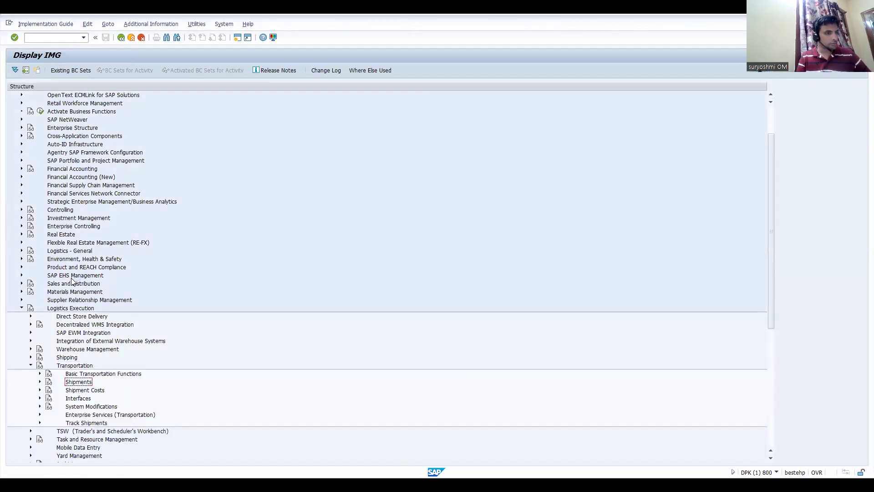
{"action": "key", "text": "Right"}
{"action": "key", "text": "Down"}
{"action": "key", "text": "Down"}
{"action": "key", "text": "Down"}
{"action": "key", "text": "Down"}
{"action": "key", "text": "Down"}
{"action": "key", "text": "Down"}
{"action": "key", "text": "Down"}
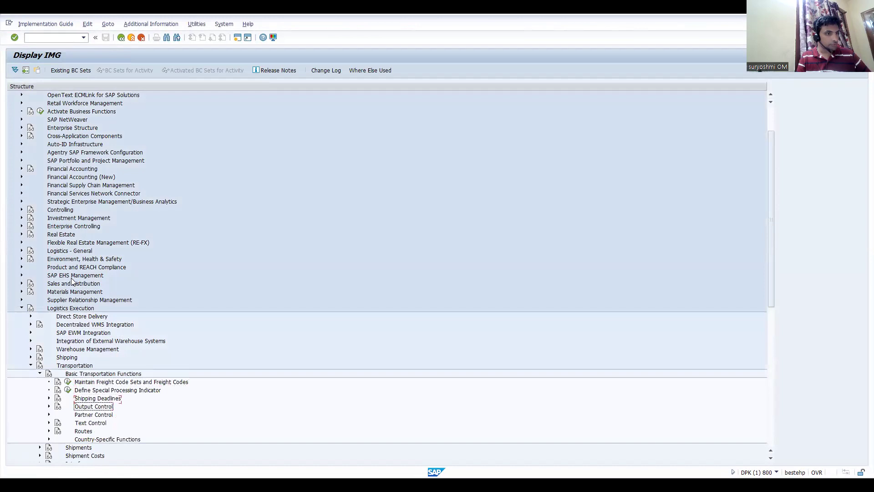
{"action": "key", "text": "Right"}
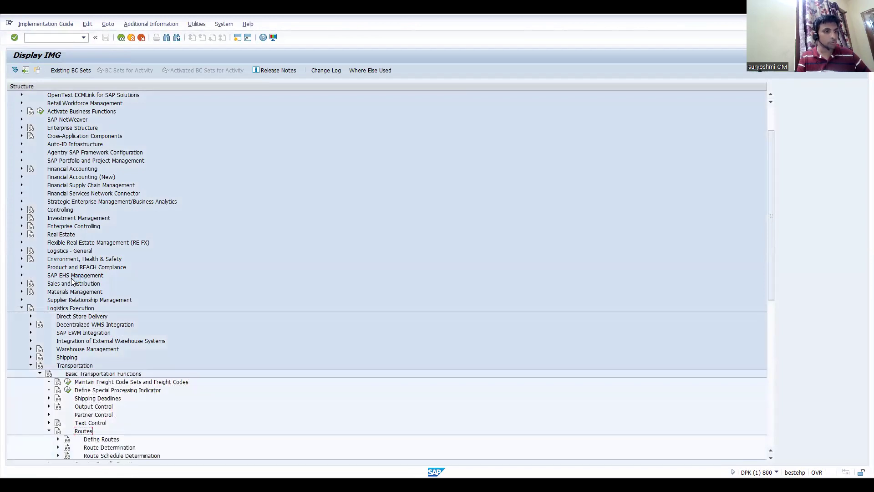
{"action": "key", "text": "Down"}
{"action": "key", "text": "Down"}
{"action": "key", "text": "Down"}
{"action": "key", "text": "Down"}
{"action": "key", "text": "Down"}
{"action": "key", "text": "Up"}
{"action": "key", "text": "Up"}
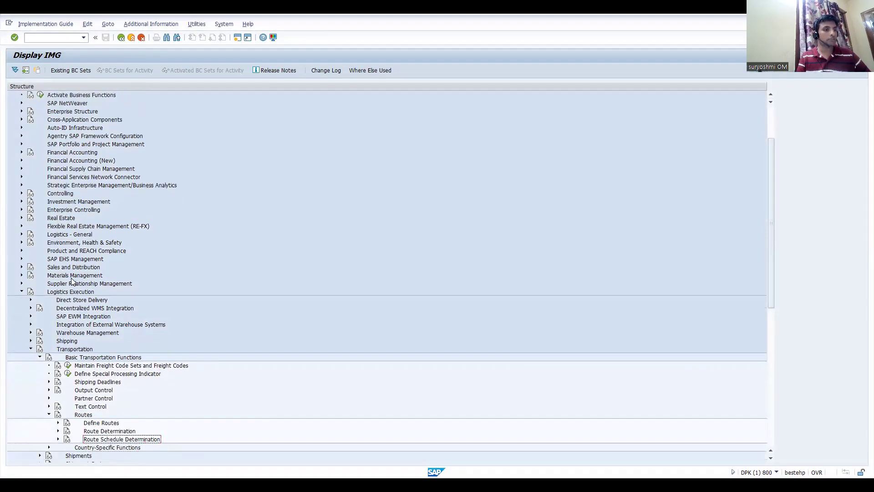
{"action": "key", "text": "Up"}
{"action": "key", "text": "Right"}
{"action": "key", "text": "Down"}
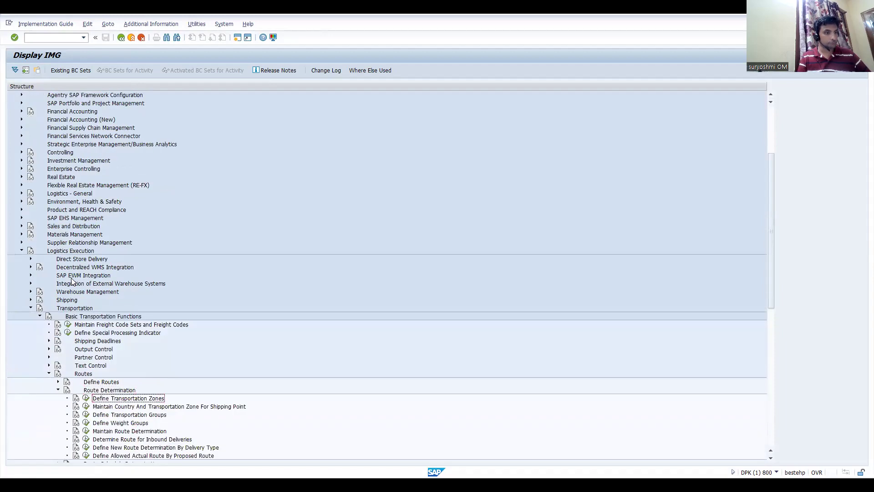
{"action": "left_click", "coordinate": [85, 398]}
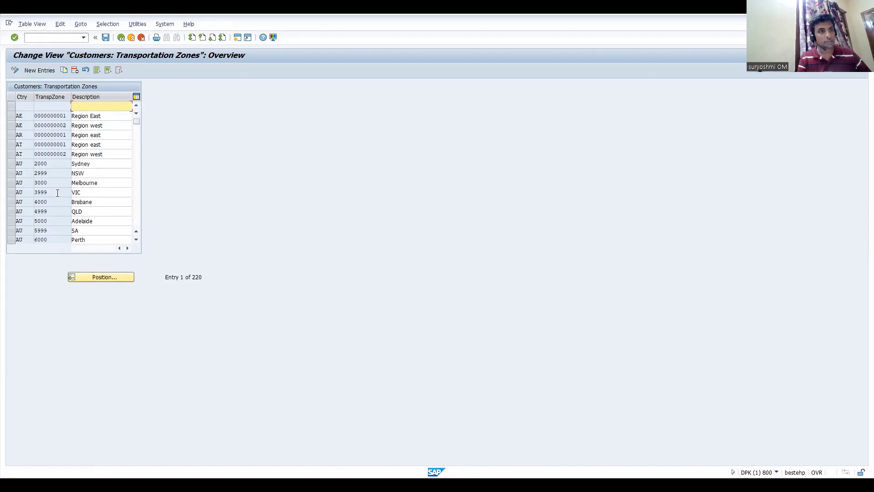
Page through the 220 existing zones, then position the table at country DE.
{"action": "left_click", "coordinate": [135, 223]}
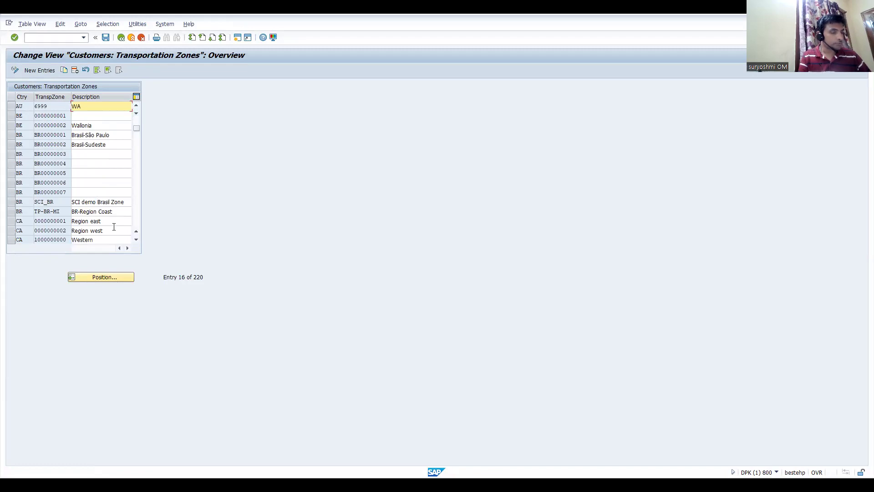
{"action": "left_click", "coordinate": [135, 222]}
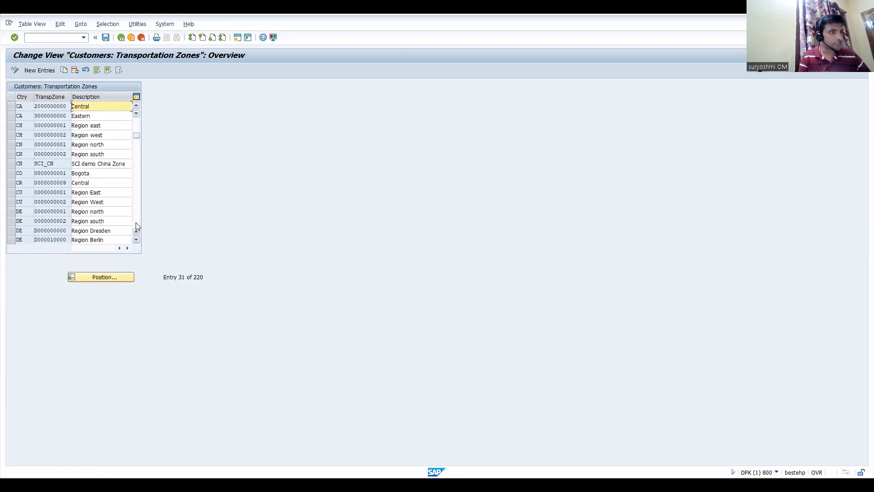
{"action": "left_click", "coordinate": [136, 222]}
{"action": "left_click", "coordinate": [135, 222]}
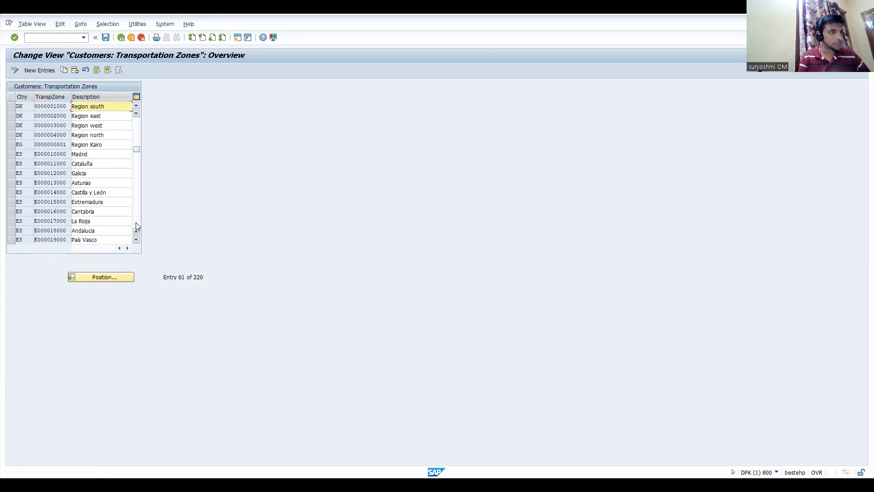
{"action": "left_click", "coordinate": [136, 222]}
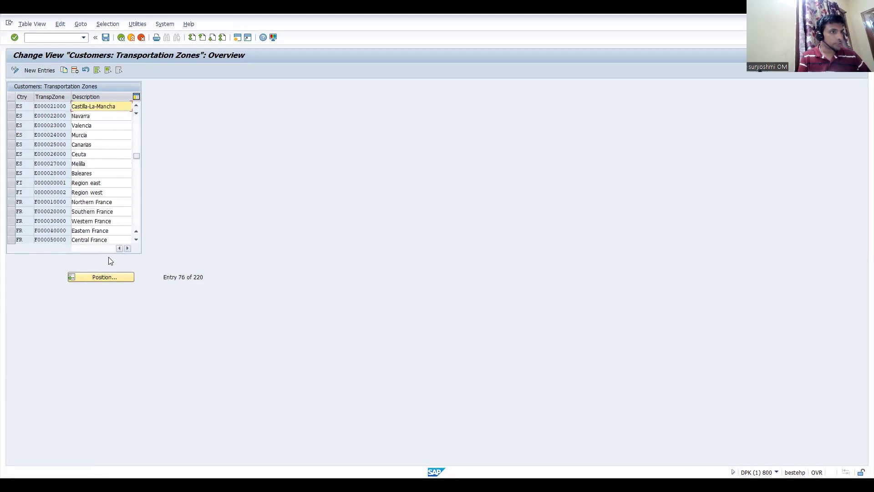
{"action": "left_click", "coordinate": [102, 279]}
{"action": "key", "text": "Return"}
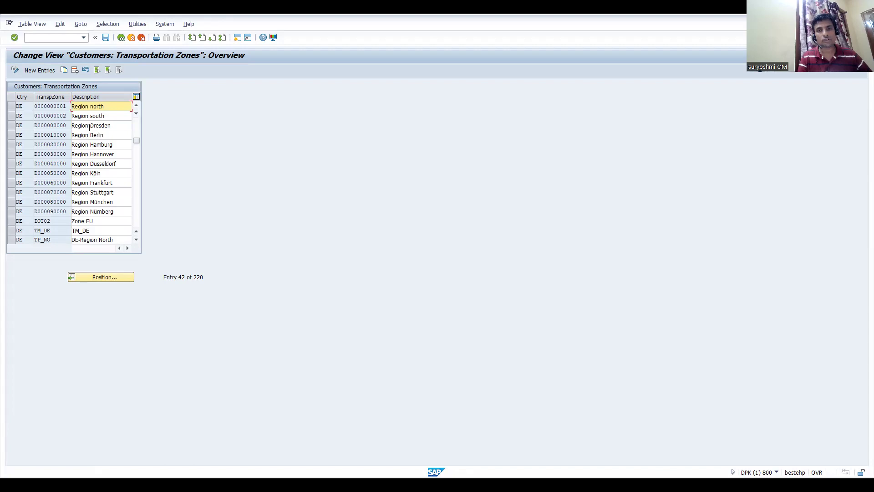
Add zone DEHM000001 for country DE described 'DE Central' and save it to the transport request.
{"action": "left_click", "coordinate": [40, 71]}
{"action": "type", "text": "de"}
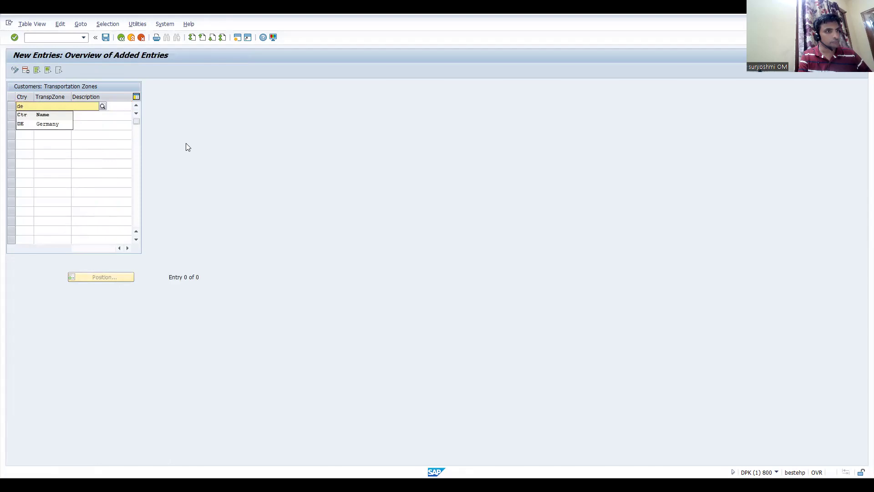
{"action": "key", "text": "Tab"}
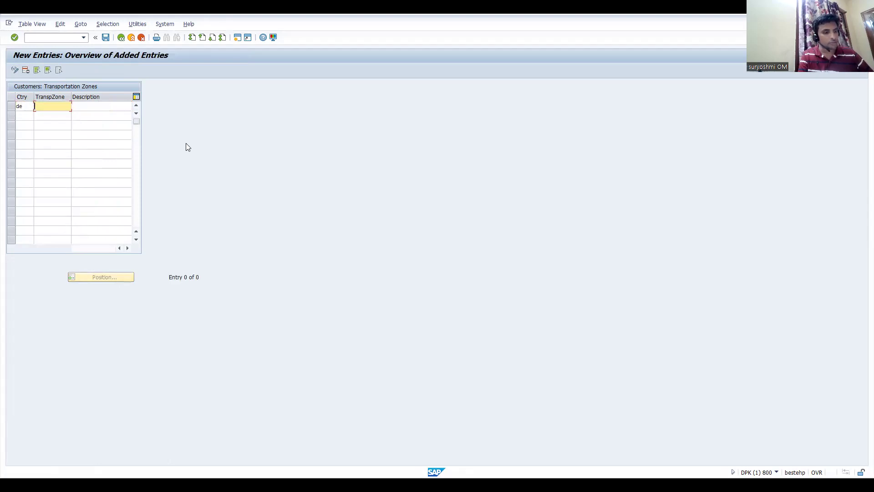
{"action": "type", "text": "deh"}
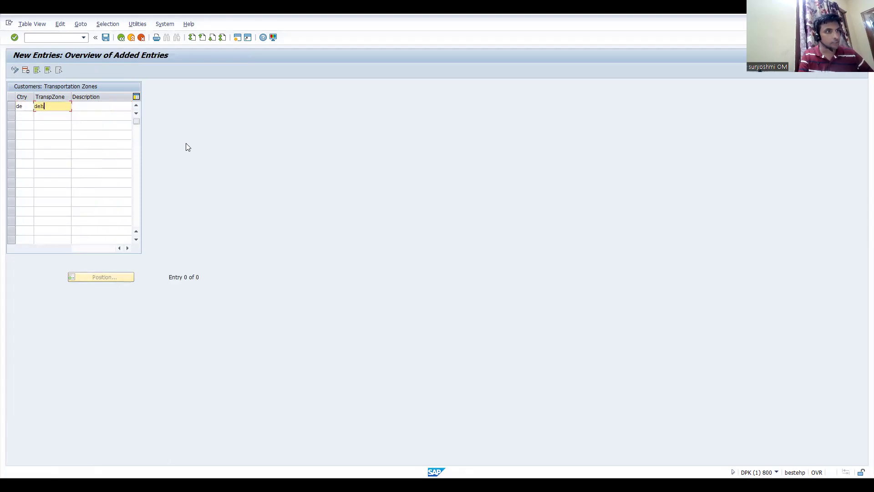
{"action": "type", "text": "m000000"}
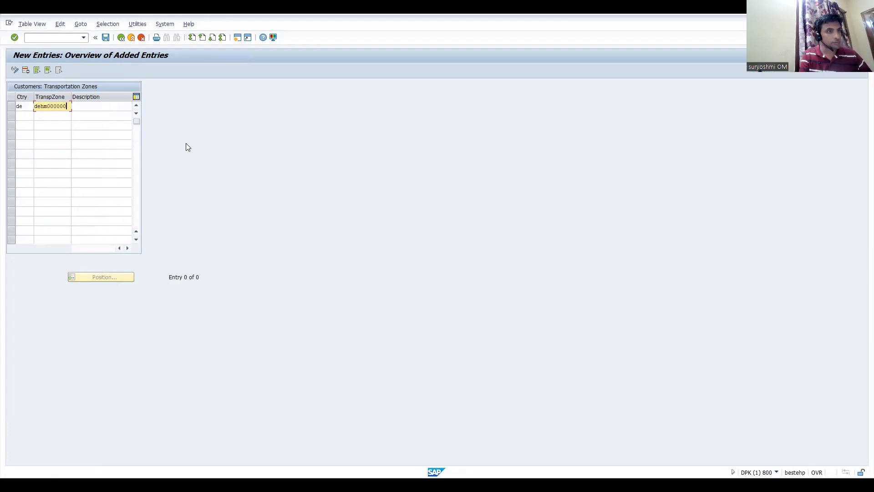
{"action": "key", "text": "BackSpace"}
{"action": "type", "text": "1"}
{"action": "key", "text": "Tab"}
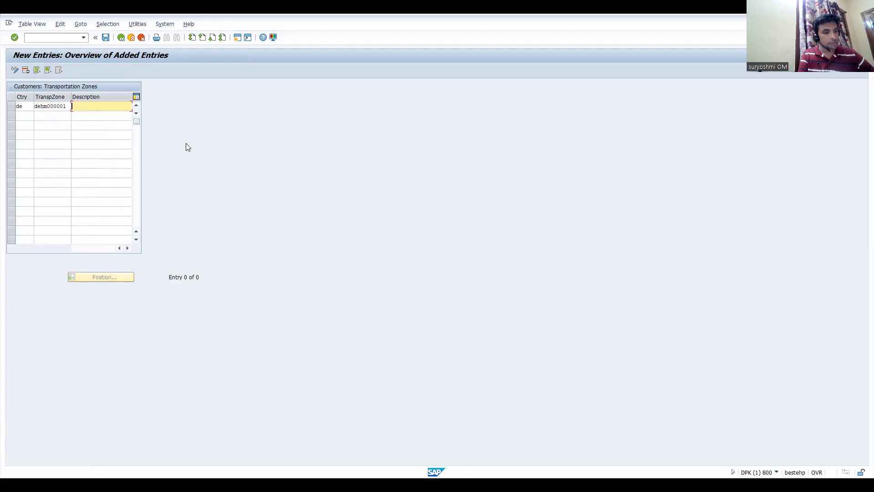
{"action": "type", "text": "DE"}
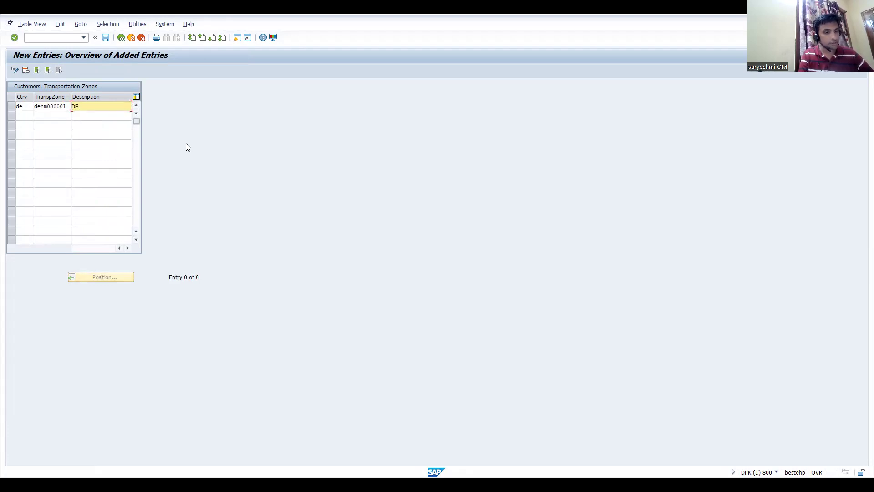
{"action": "type", "text": " Central"}
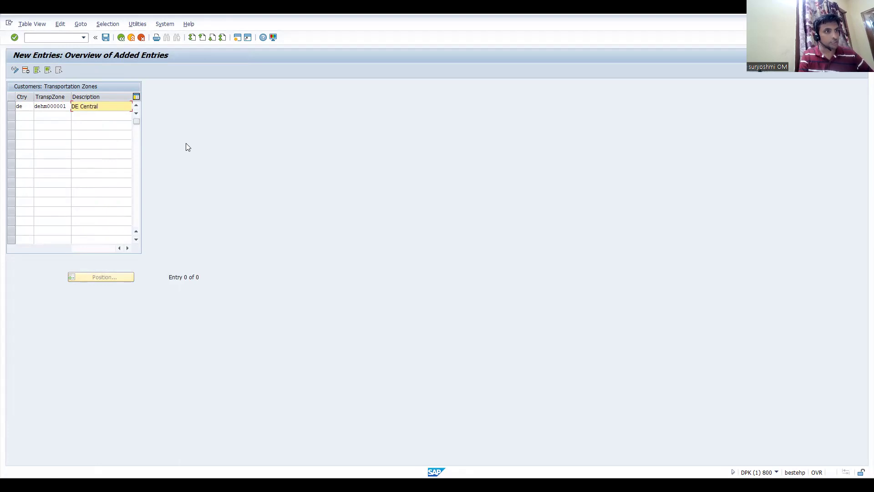
{"action": "key", "text": "Return"}
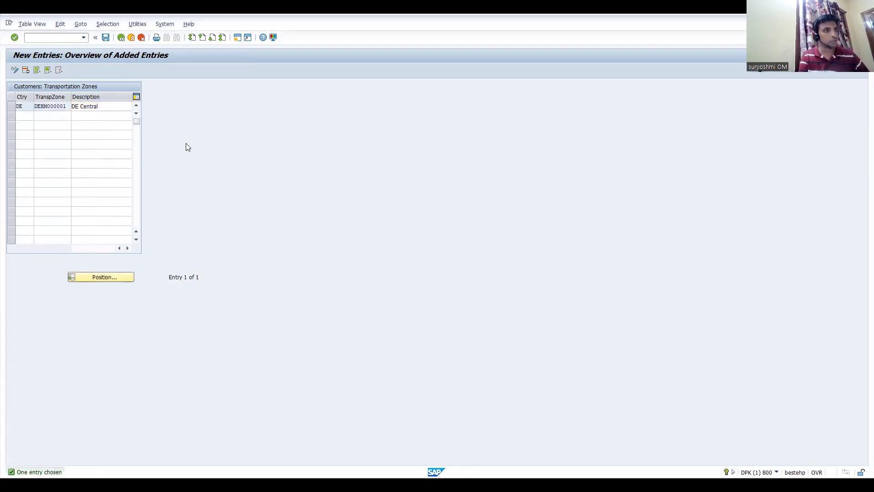
{"action": "key", "text": "ctrl+s"}
{"action": "key", "text": "Return"}
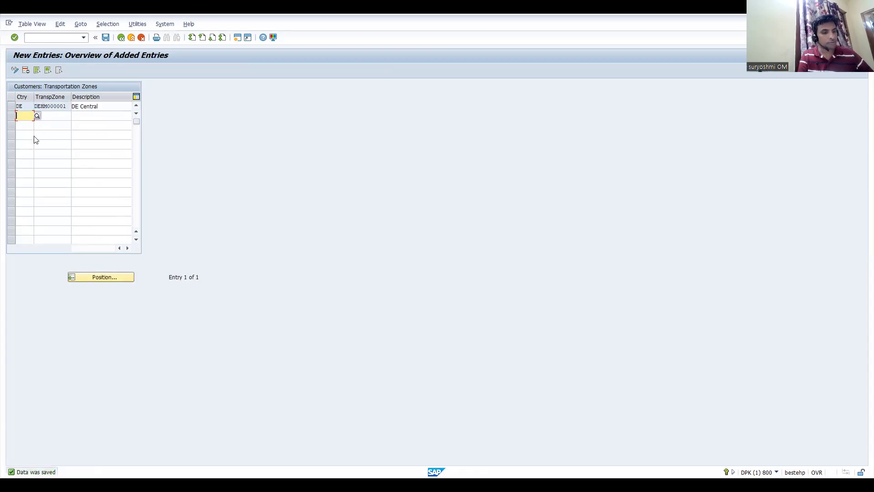
Enter a new DE row with description 'DE North', initially using duplicate code DEHM000001.
{"action": "type", "text": "de"}
{"action": "key", "text": "Tab"}
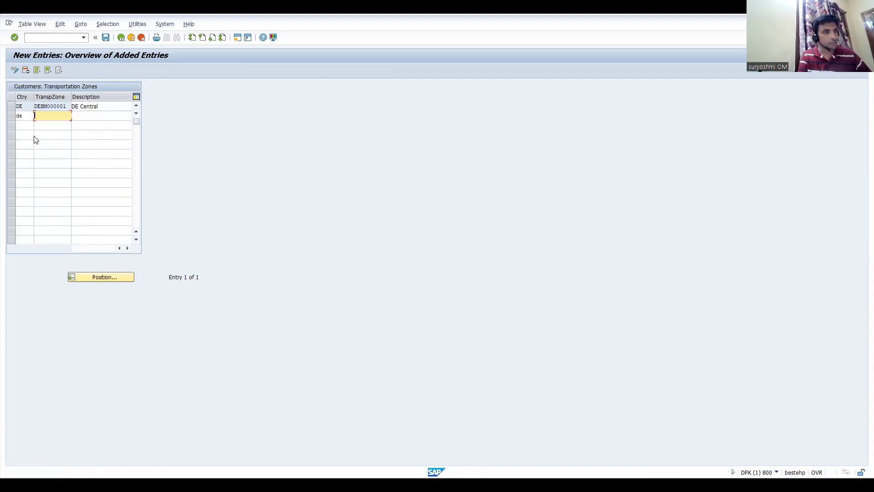
{"action": "type", "text": "DE"}
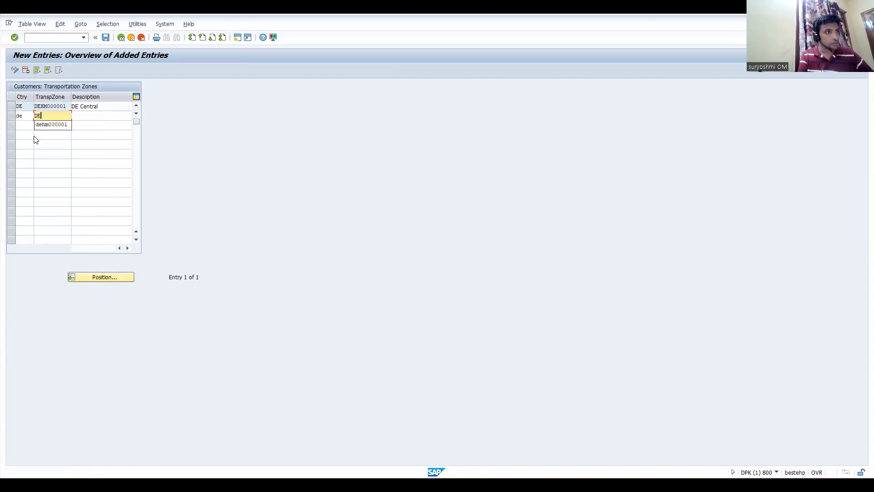
{"action": "type", "text": "hm"}
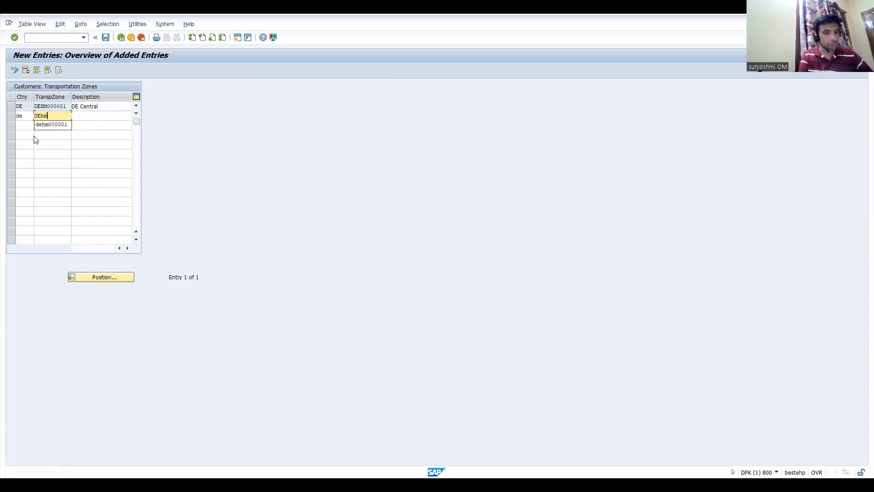
{"action": "type", "text": "000000"}
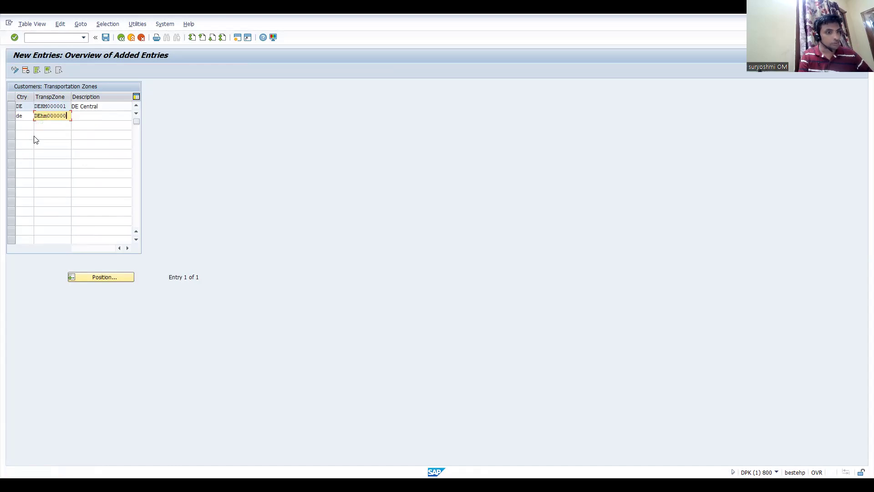
{"action": "key", "text": "BackSpace"}
{"action": "type", "text": "1"}
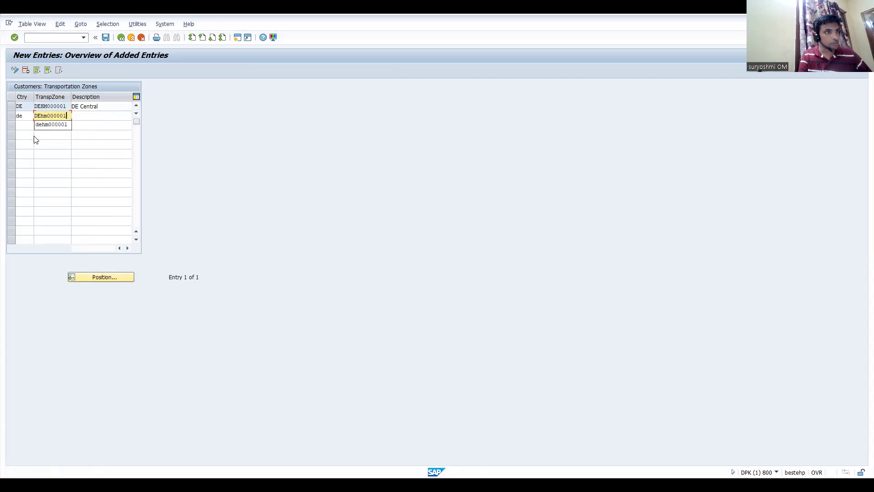
{"action": "key", "text": "Tab"}
{"action": "type", "text": "DE"}
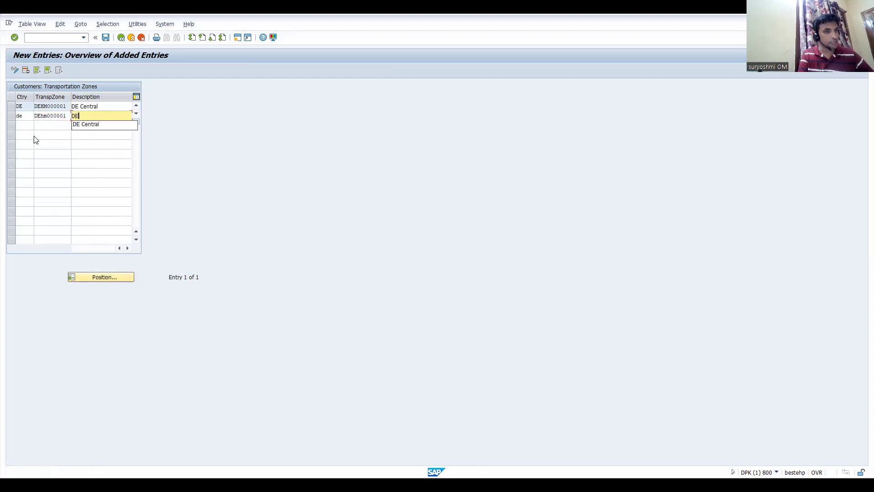
{"action": "type", "text": " North"}
{"action": "key", "text": "Return"}
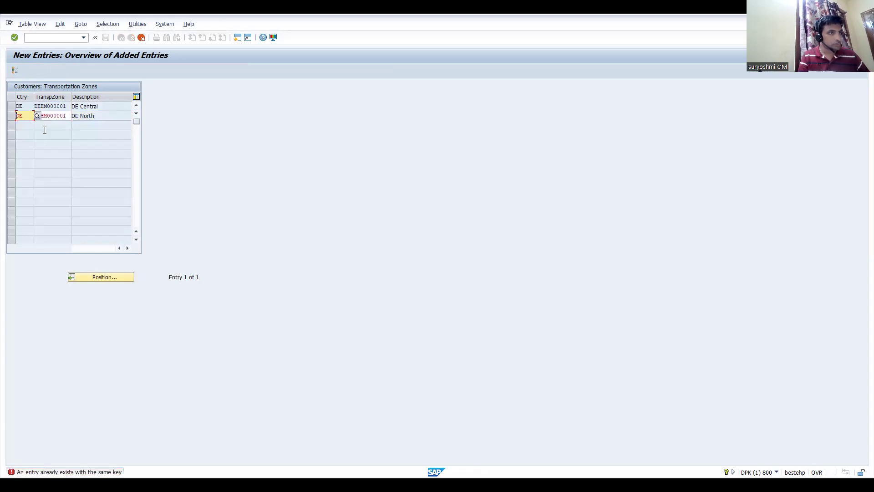
Correct the duplicate zone code to DEHM000002 and accept the row.
{"action": "left_click", "coordinate": [55, 115]}
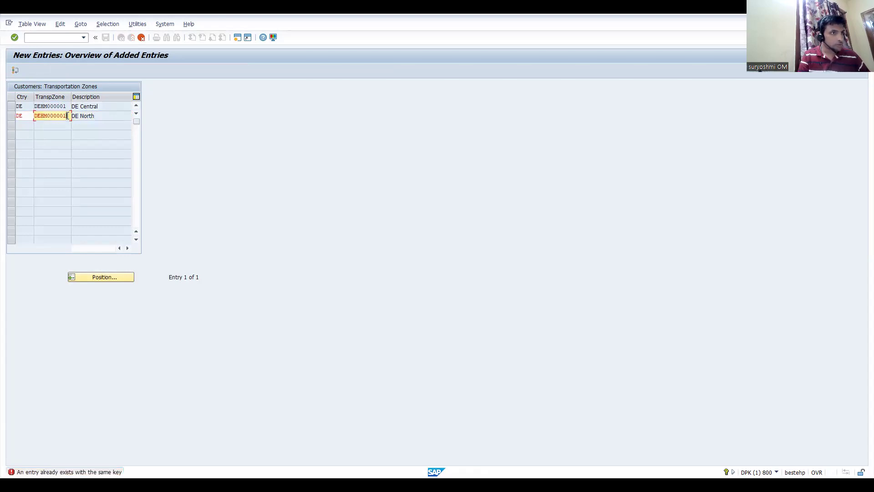
{"action": "key", "text": "BackSpace"}
{"action": "type", "text": "2"}
{"action": "key", "text": "Return"}
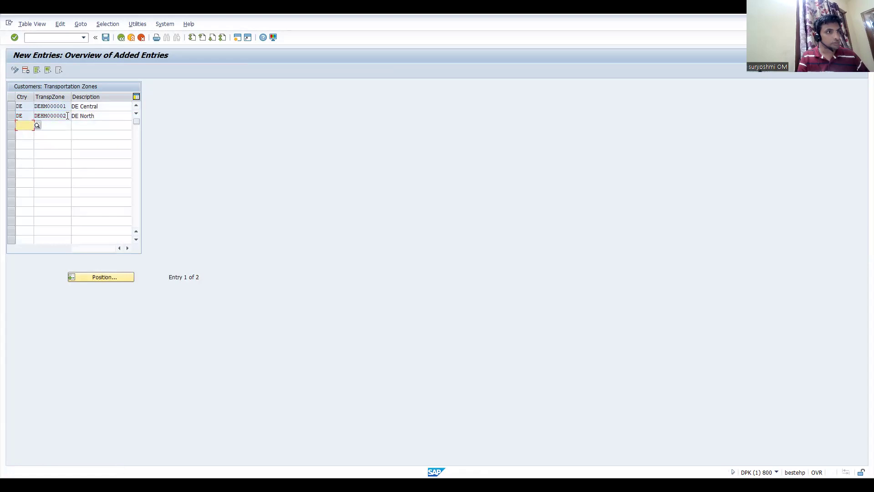
Save the DE North row, then add and save French zone FR00000001 described 'FR EAST'.
{"action": "key", "text": "ctrl+s"}
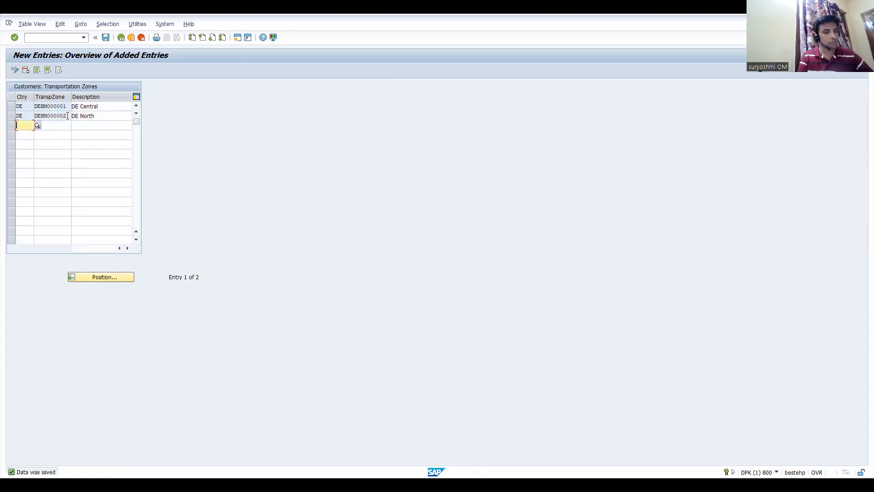
{"action": "type", "text": "FR"}
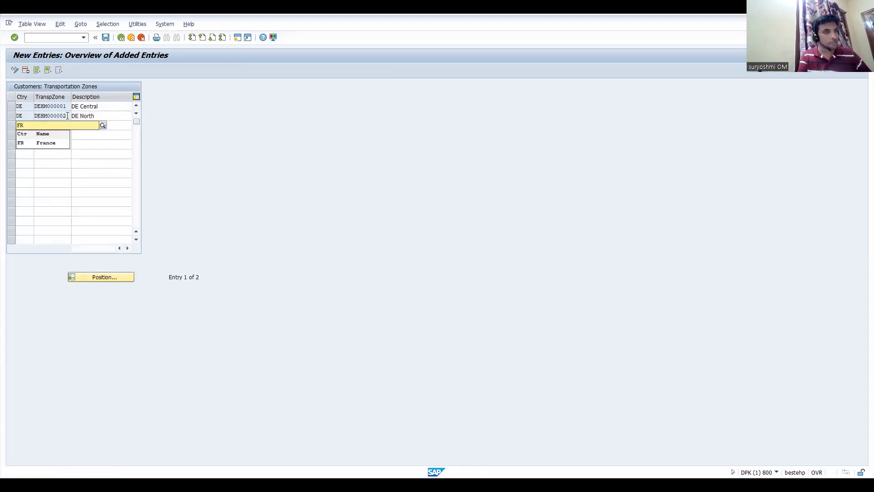
{"action": "key", "text": "Tab"}
{"action": "type", "text": "FR"}
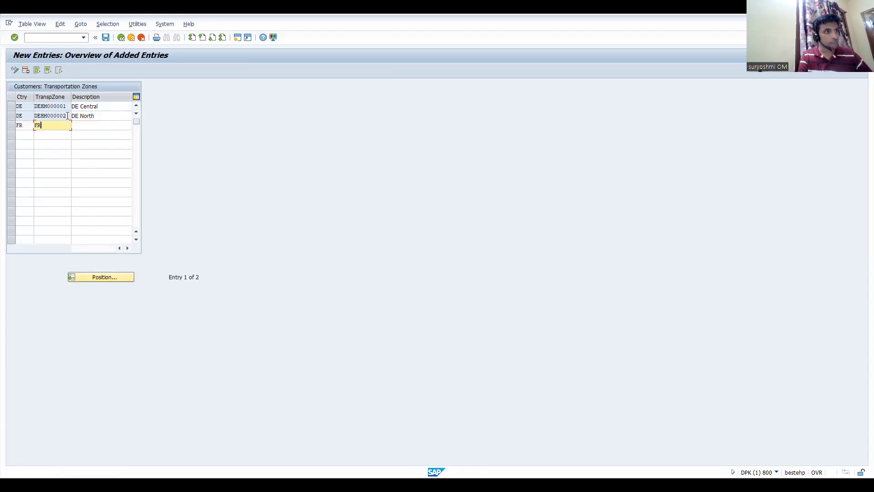
{"action": "type", "text": "00000000"}
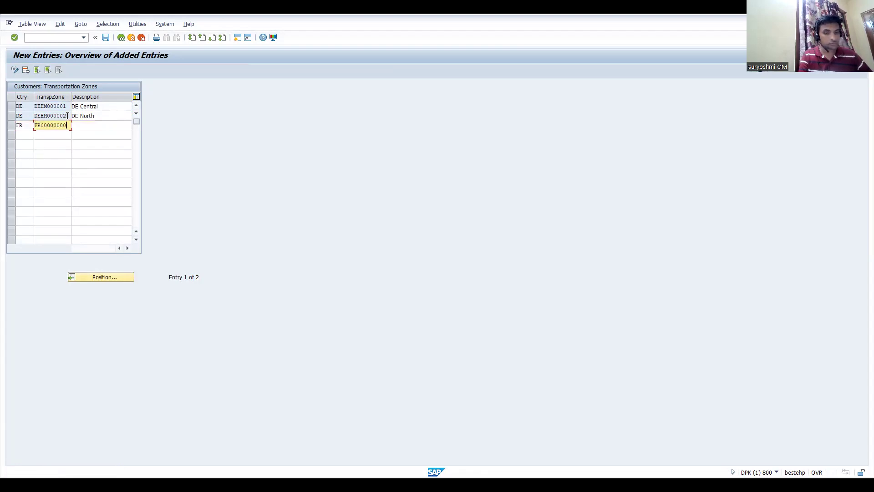
{"action": "type", "text": "1"}
{"action": "key", "text": "Tab"}
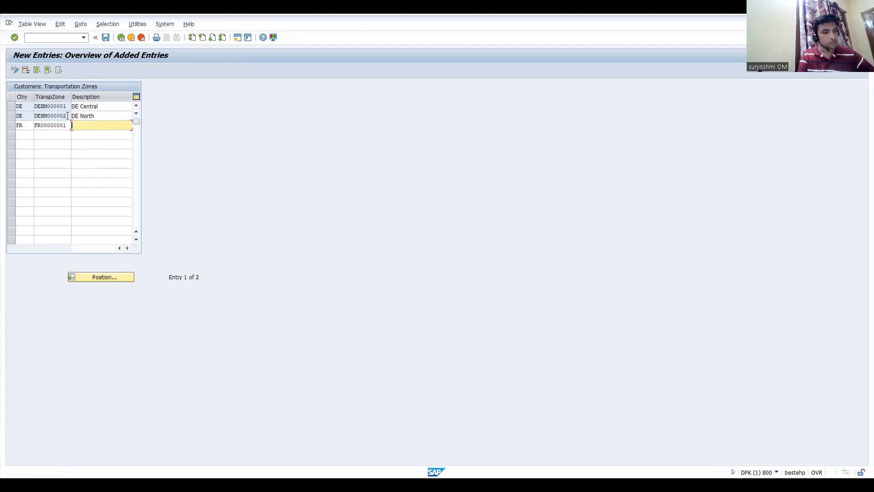
{"action": "type", "text": "FR"}
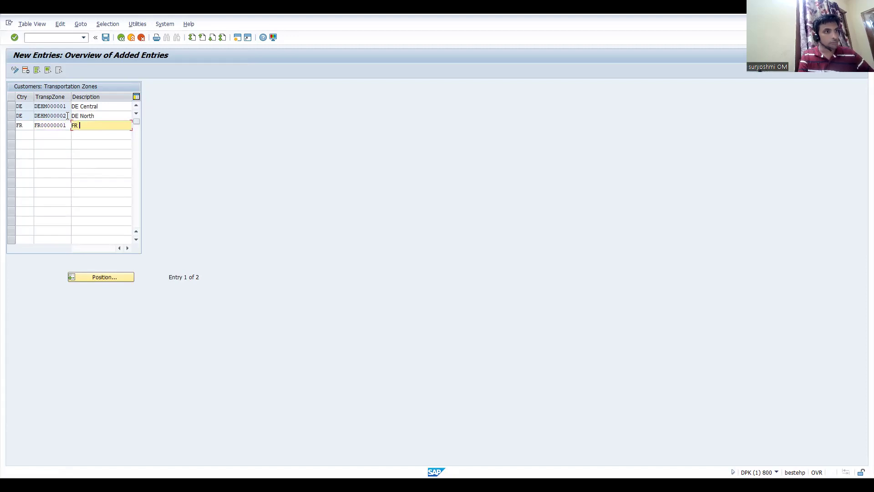
{"action": "type", "text": " EAST"}
{"action": "key", "text": "Return"}
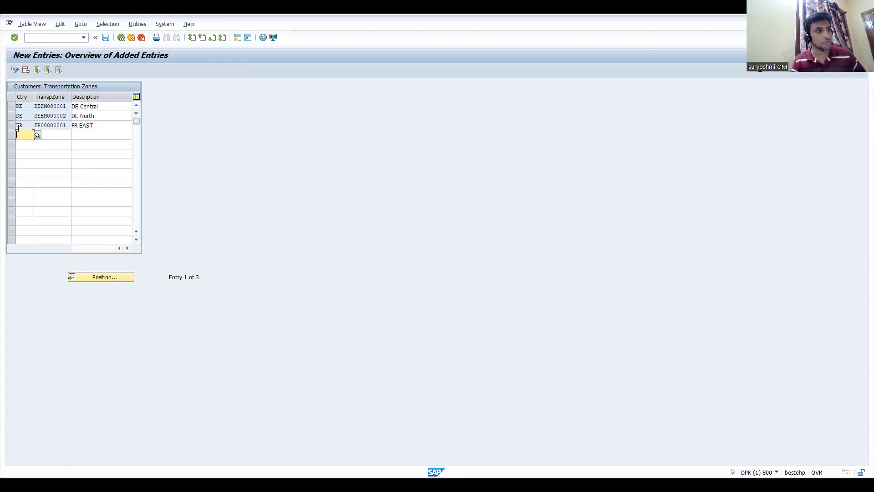
{"action": "left_click", "coordinate": [92, 125]}
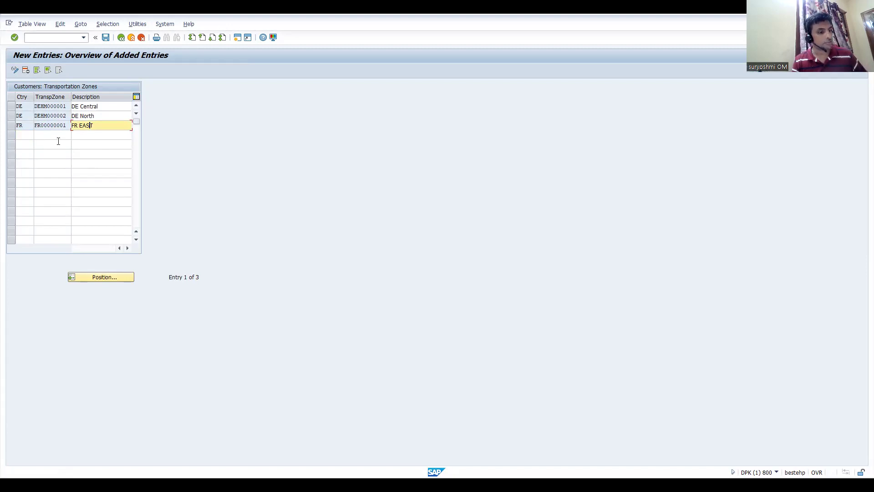
{"action": "key", "text": "ctrl+s"}
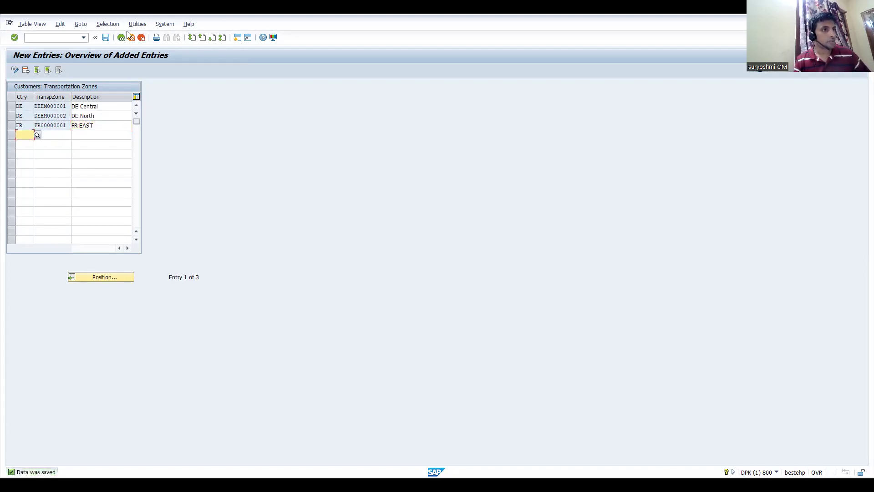
Back out from New Entries through the 223-entry zone overview to the Display IMG tree.
{"action": "left_click", "coordinate": [121, 37]}
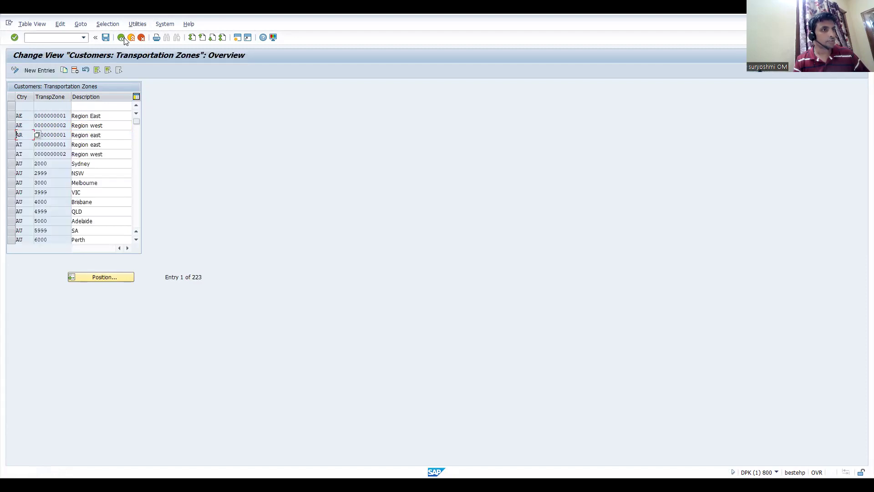
{"action": "left_click", "coordinate": [124, 39]}
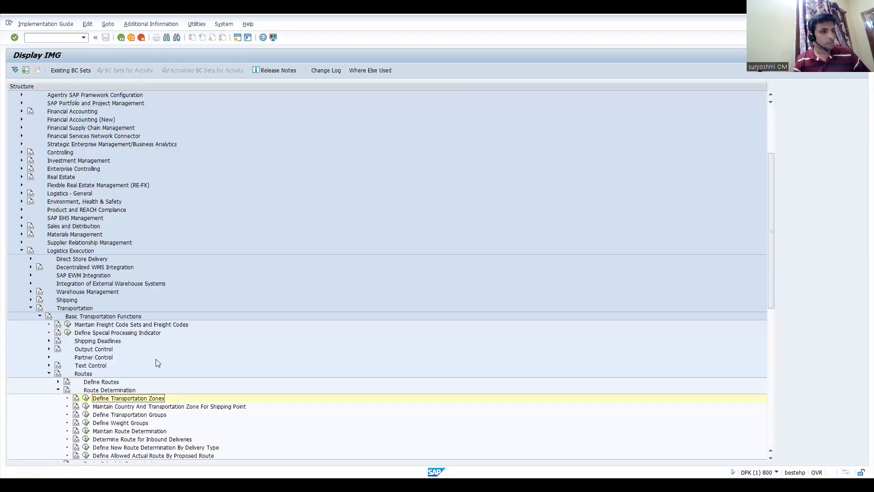